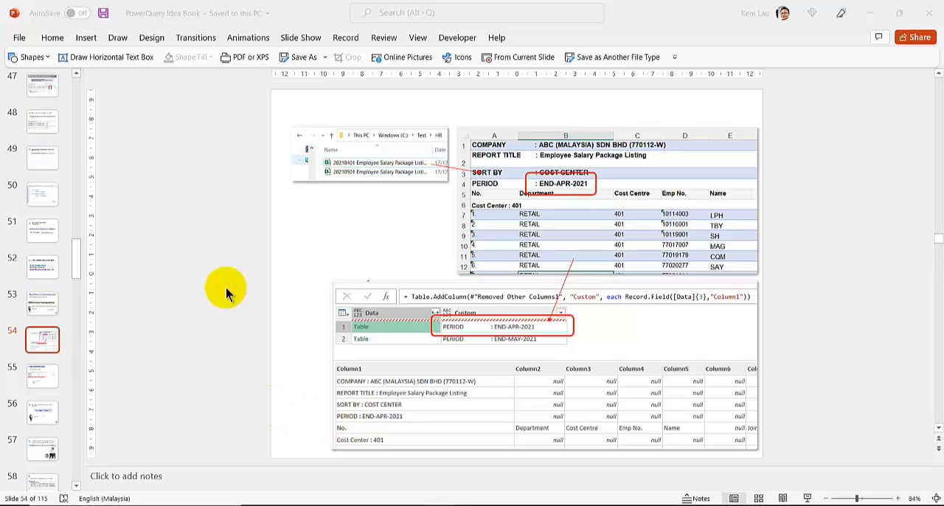
Add a text box reading "3" and place it just beside the PERIOD : END-APR-2021 row of the lower table image
left_click(85, 60)
left_click(91, 65)
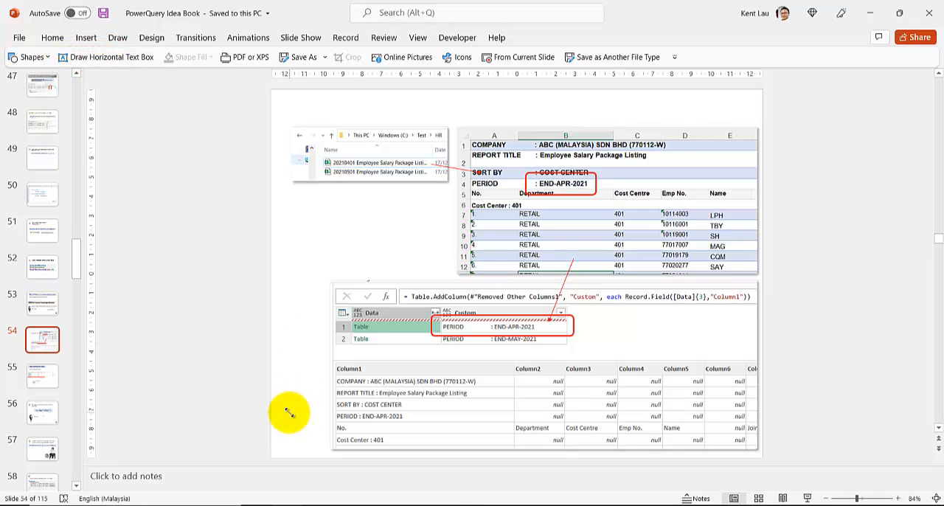
left_click_drag(289, 411, 306, 450)
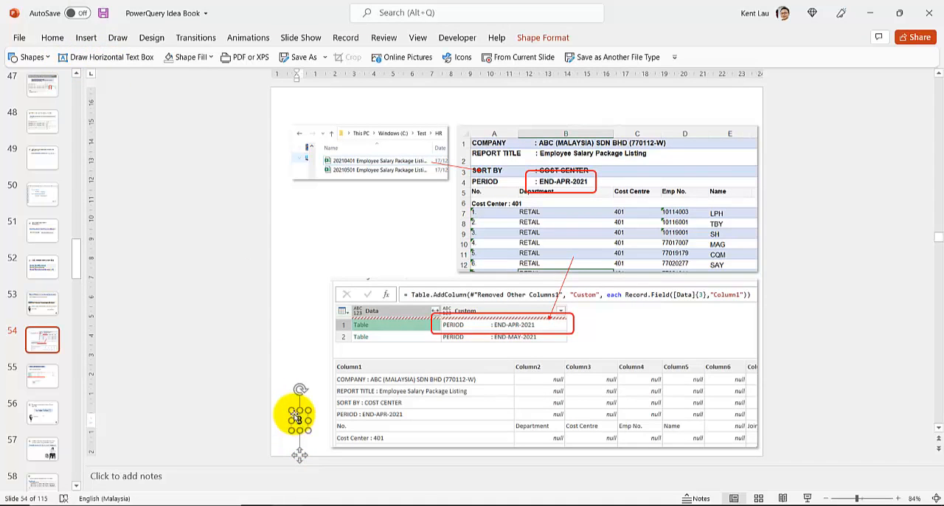
left_click_drag(296, 415, 313, 408)
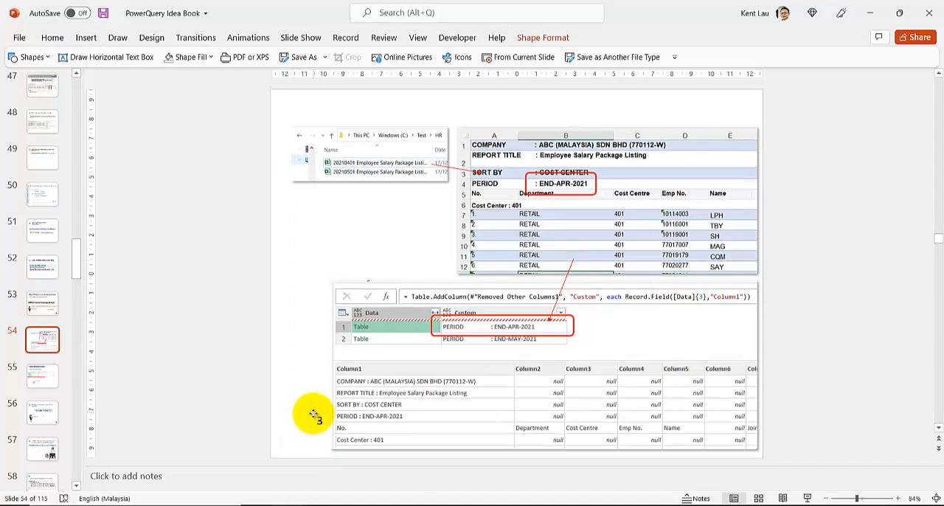
left_click_drag(315, 412, 319, 414)
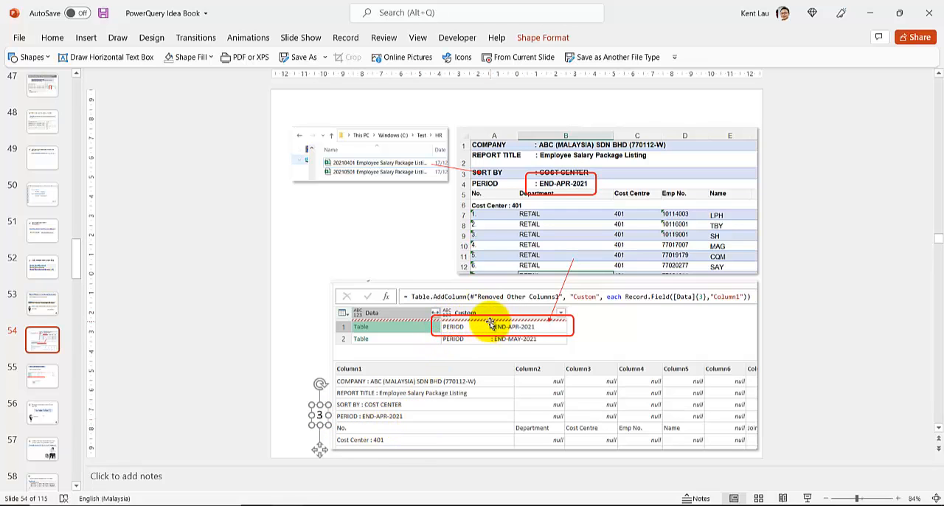
Switch to the HR query in the Power Query Editor and review its Source, Filtered Rows and Removed Other Columns1 steps
mouse_move(411, 502)
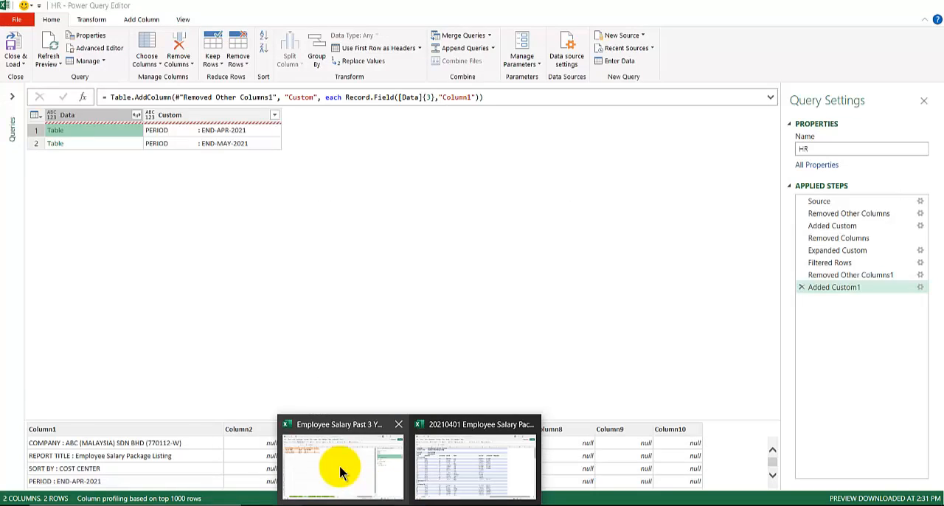
left_click(339, 465)
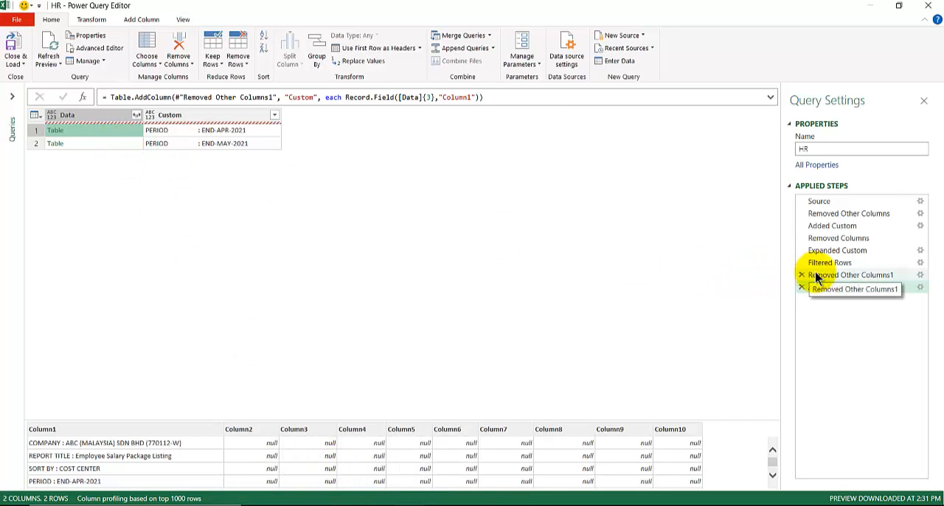
left_click(825, 201)
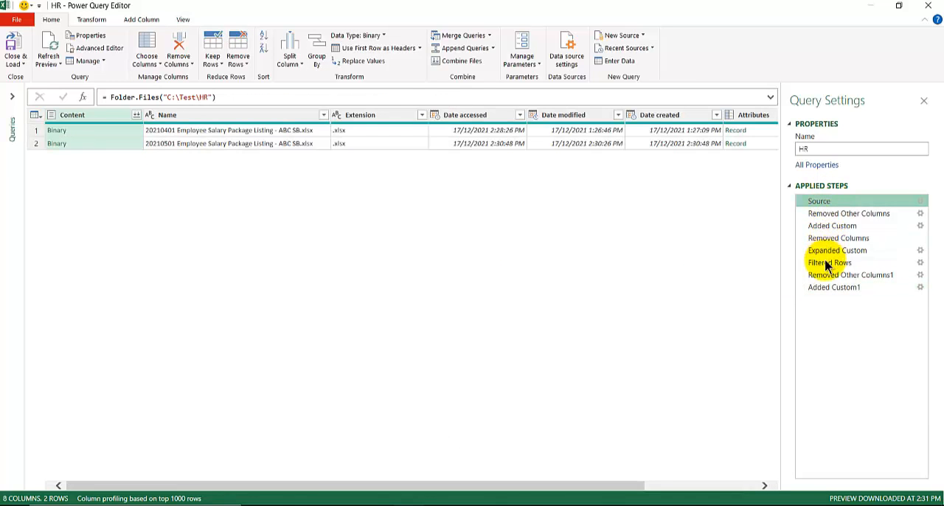
left_click(826, 264)
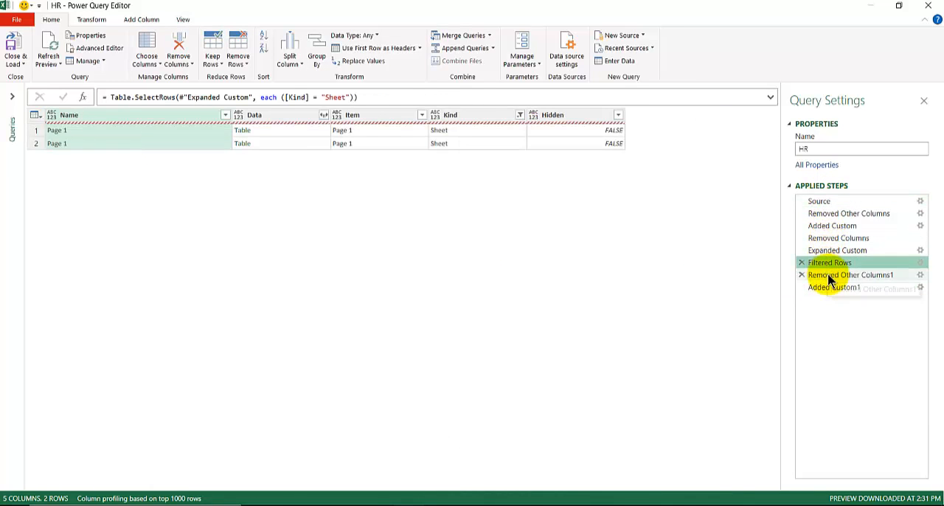
left_click(830, 277)
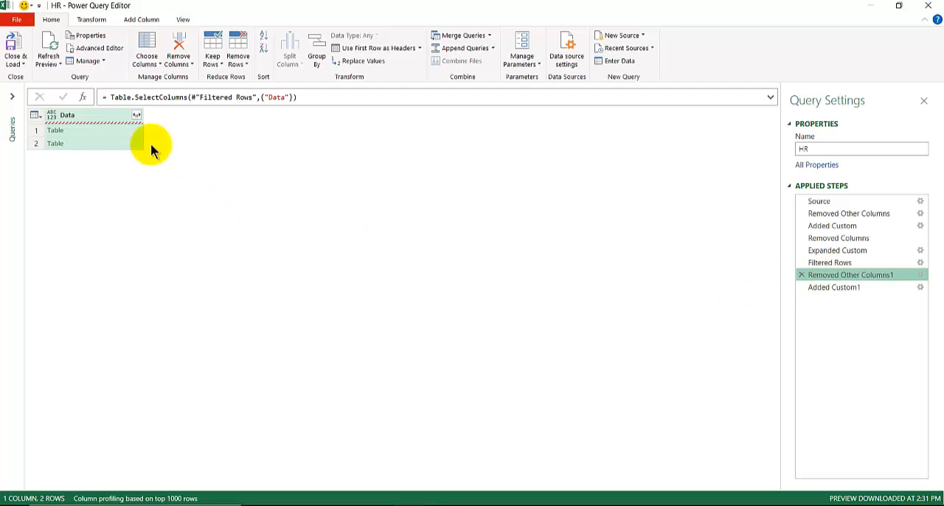
Delete the Added Custom1 step and enlarge the preview of the first row's table in the Data column
left_click(81, 133)
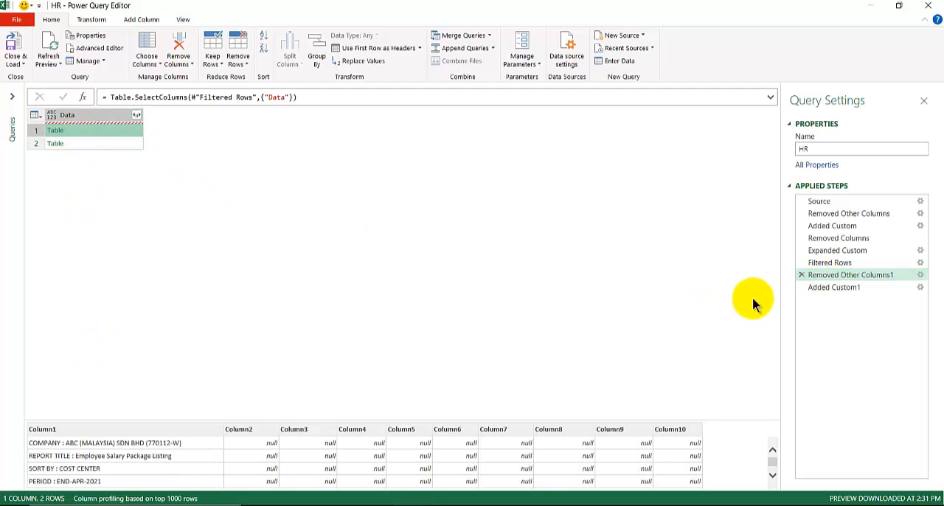
left_click(801, 287)
left_click(84, 135)
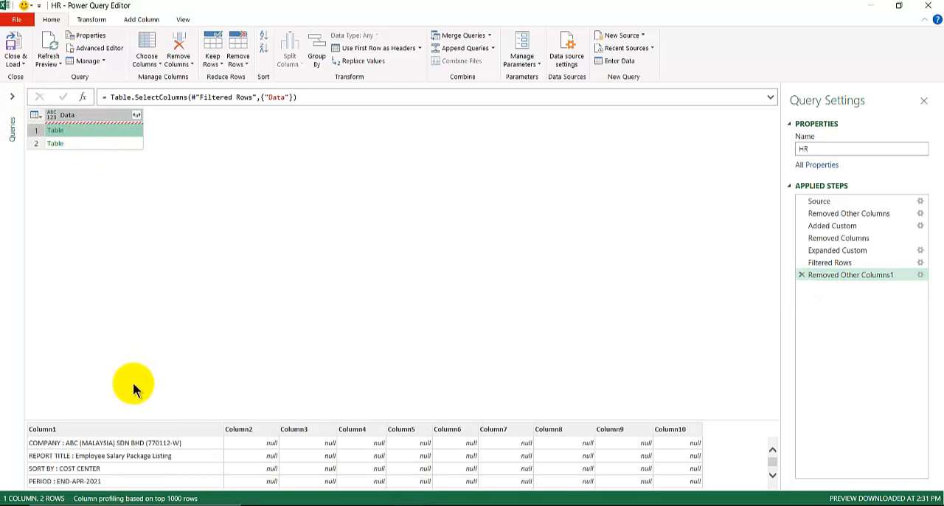
left_click_drag(128, 419, 105, 166)
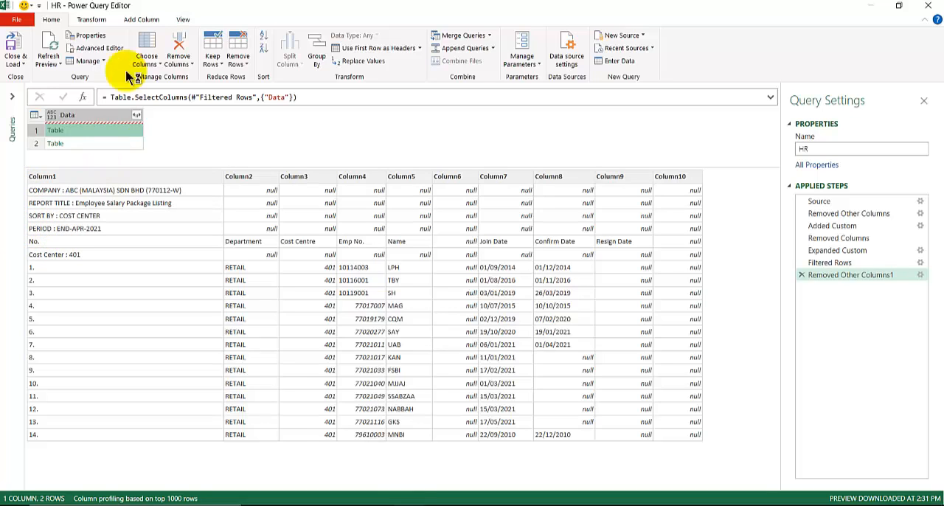
Add a custom column named Custom with the formula [Data]{3}
left_click(139, 20)
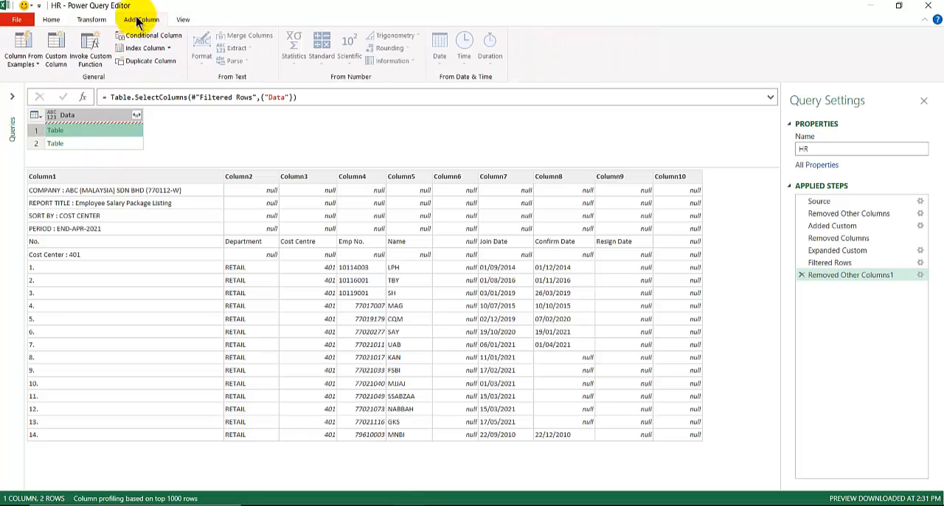
left_click(62, 38)
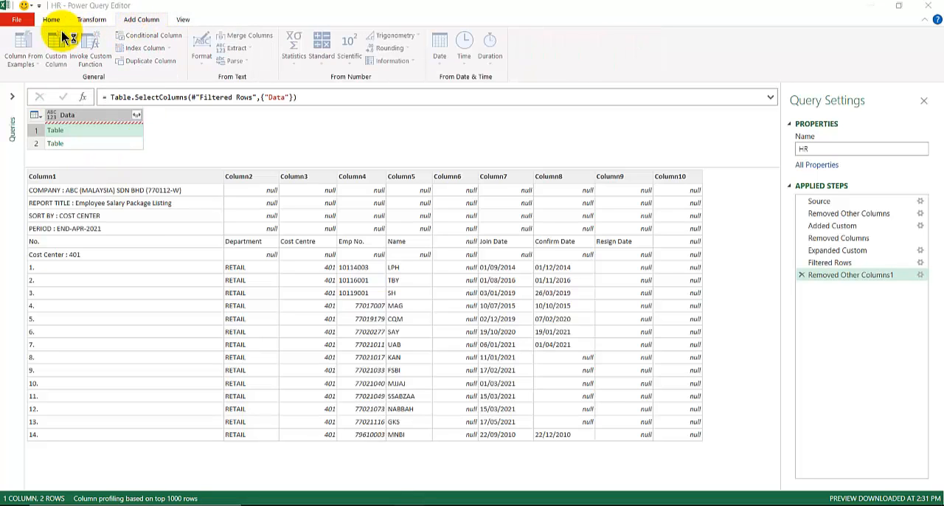
left_click_drag(312, 141, 225, 141)
left_click(211, 232)
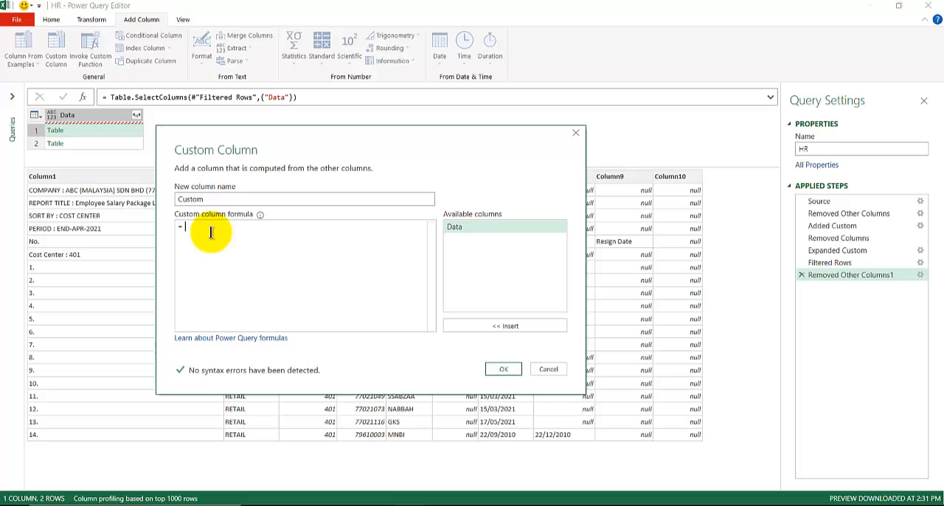
double_click(465, 228)
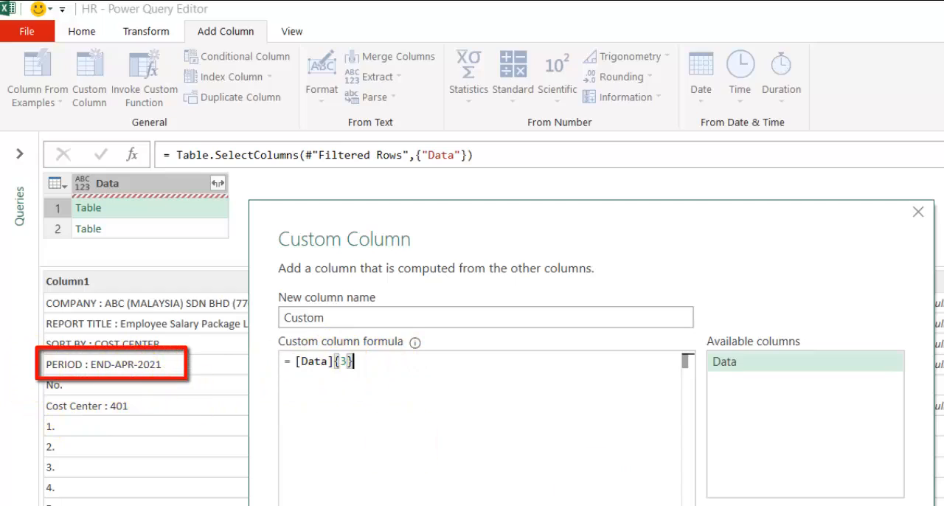
left_click(531, 390)
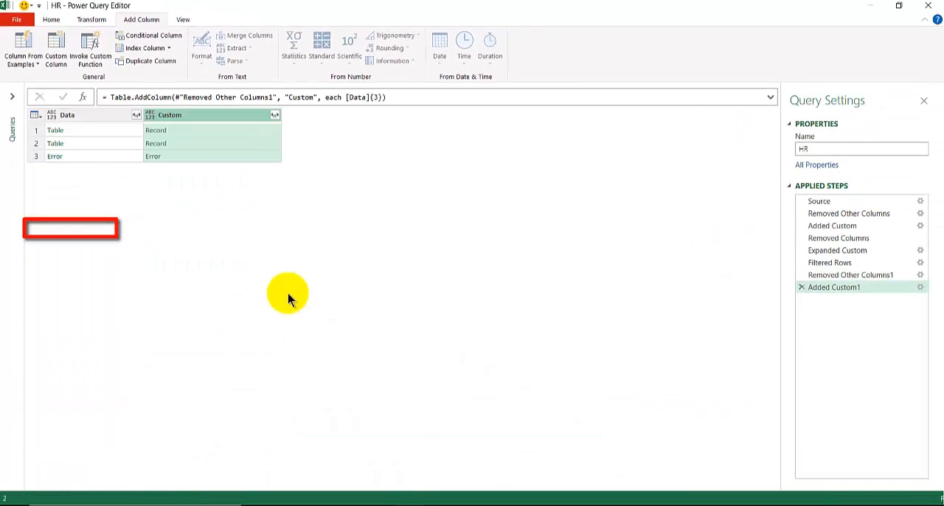
Compare the first row's record in the Custom column with its source table in the Data column
left_click(184, 130)
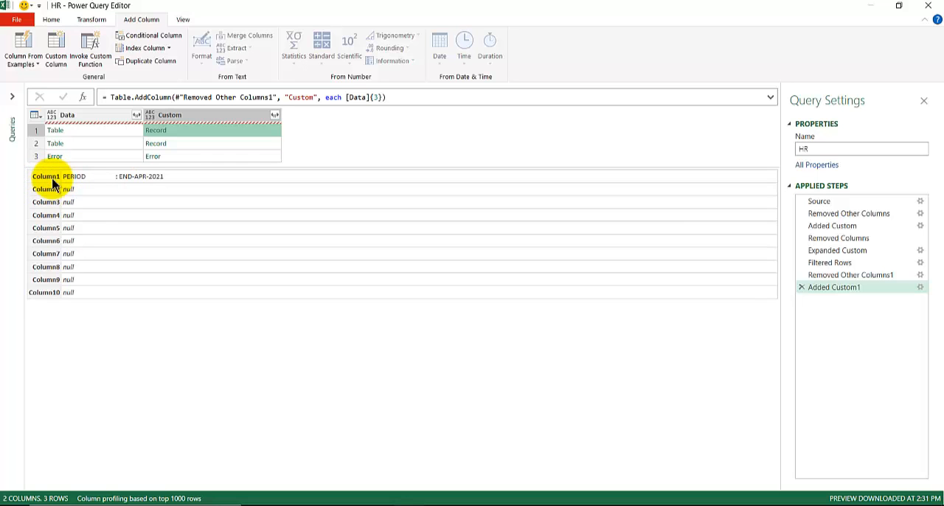
left_click(78, 131)
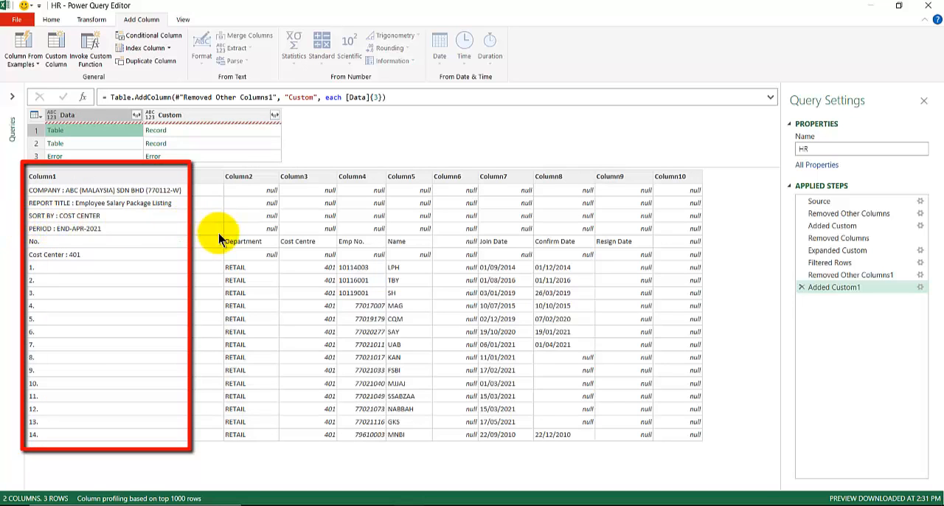
left_click(198, 131)
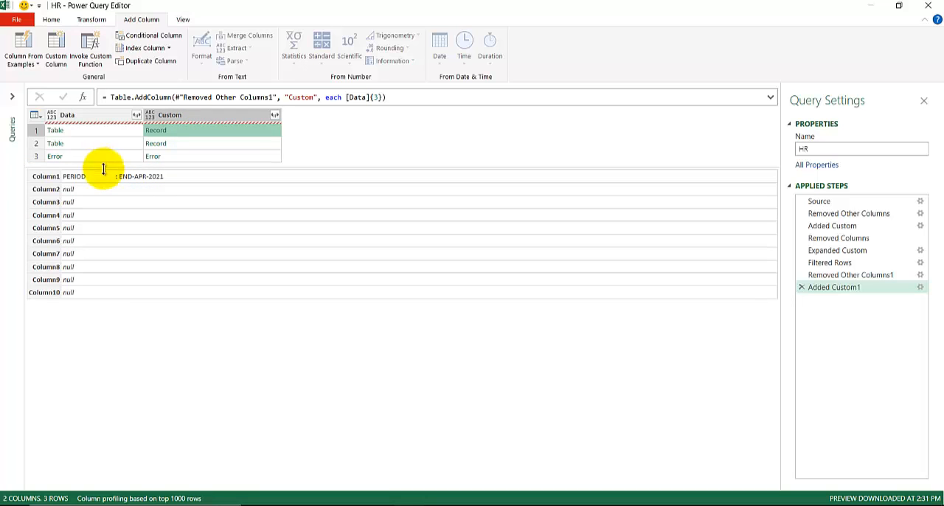
left_click(104, 129)
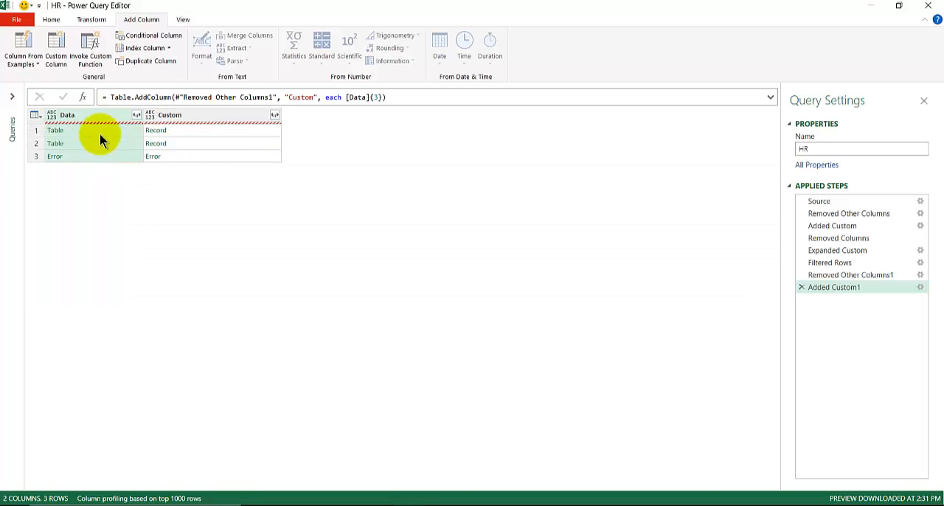
left_click(96, 129)
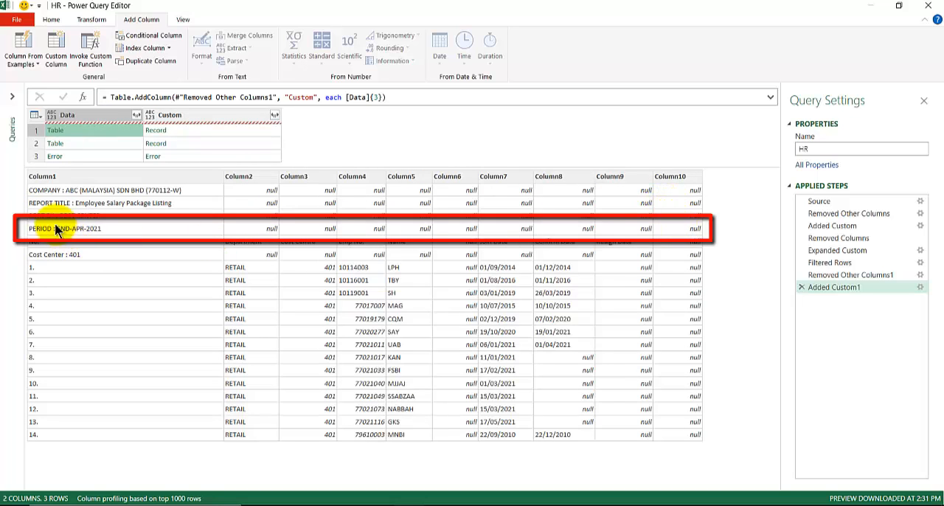
left_click(193, 130)
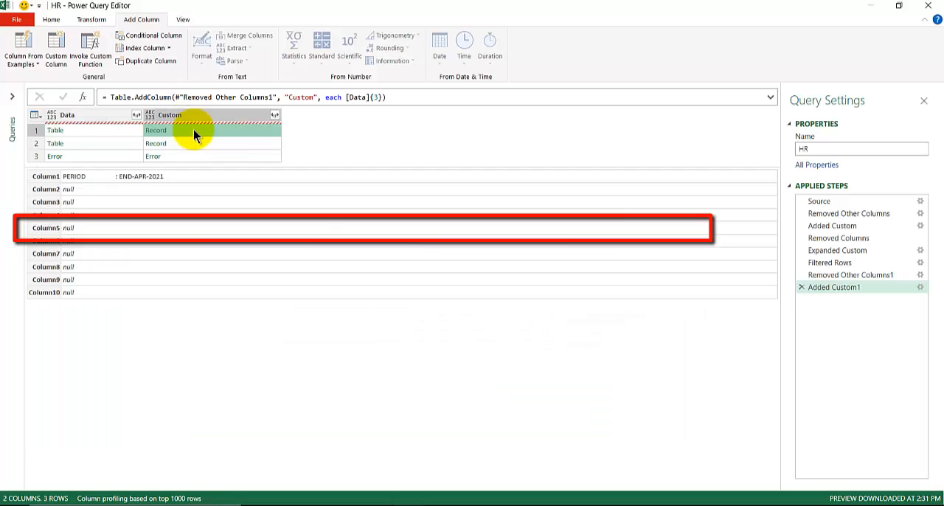
Reopen the Added Custom1 formula for editing and consult the Record.Field syntax slide in the PowerPoint deck
left_click(832, 287)
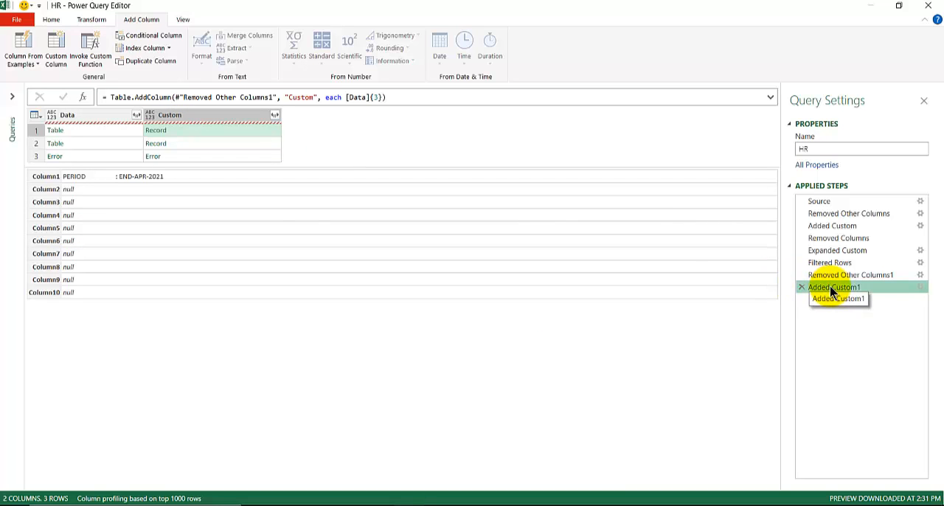
double_click(832, 289)
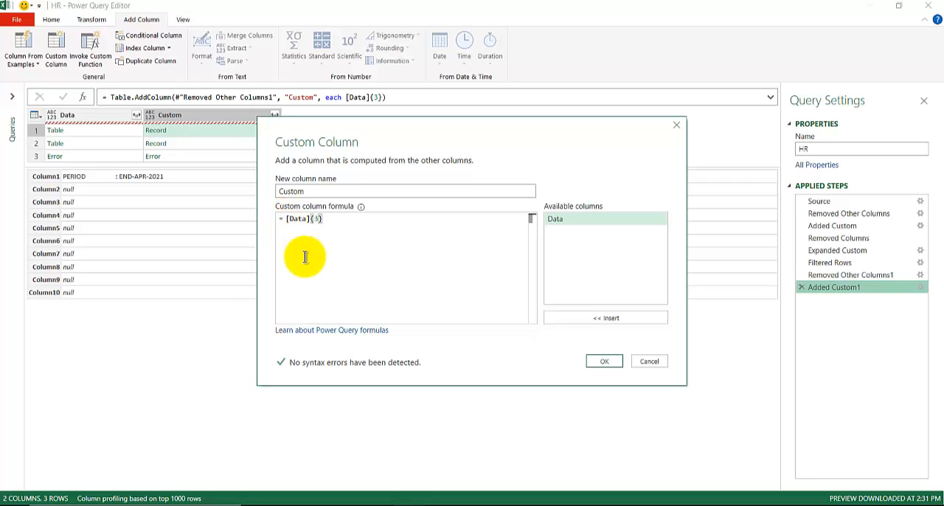
left_click(286, 220)
left_click(288, 504)
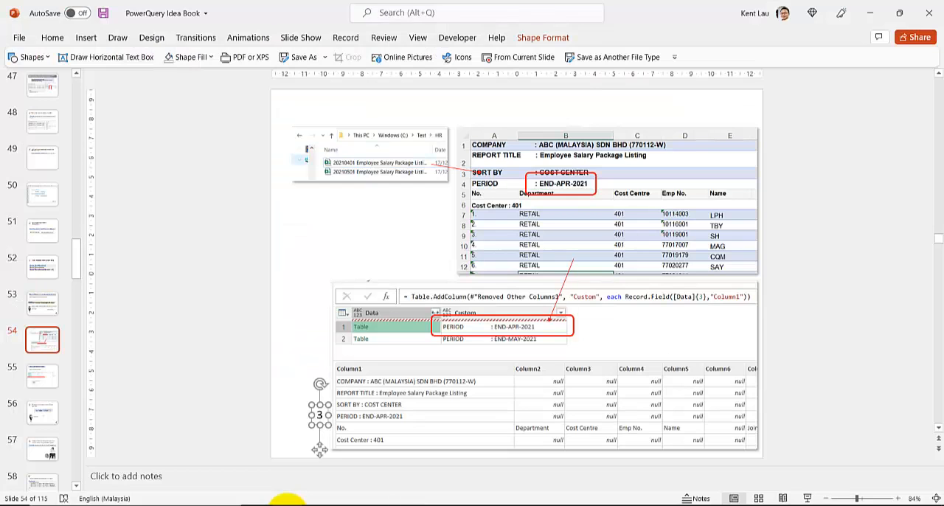
left_click(42, 304)
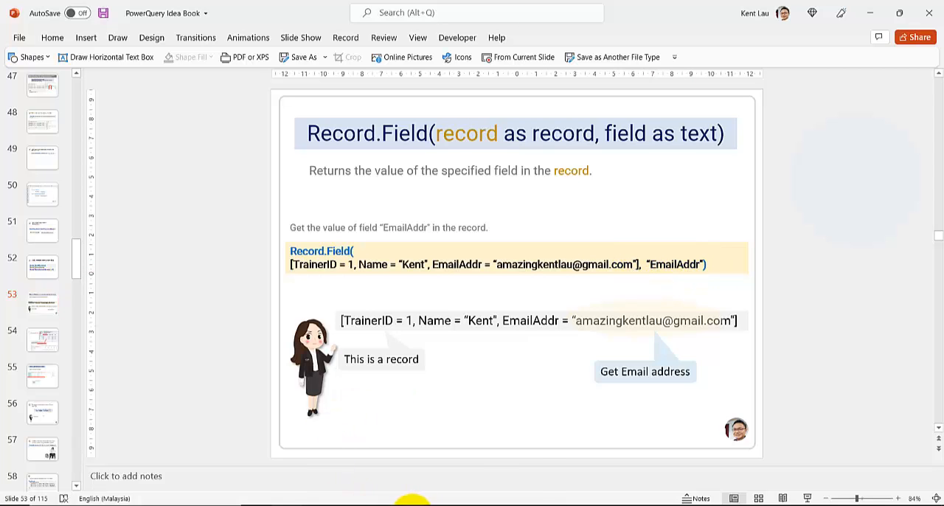
mouse_move(413, 501)
Back in the Power Query Editor, change the formula to Record.Field([Data]{3},"Column1") and preview the Data tables of the first two rows
left_click(379, 480)
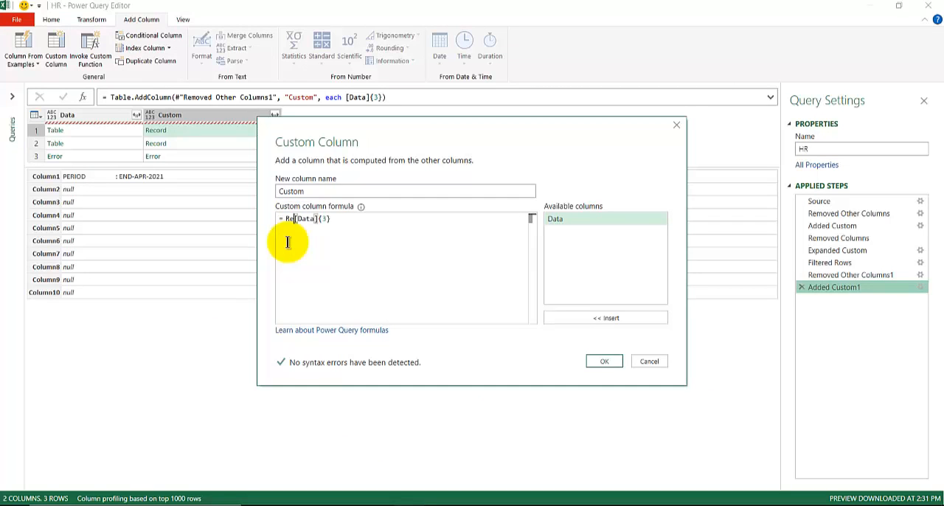
type("rd.Field(")
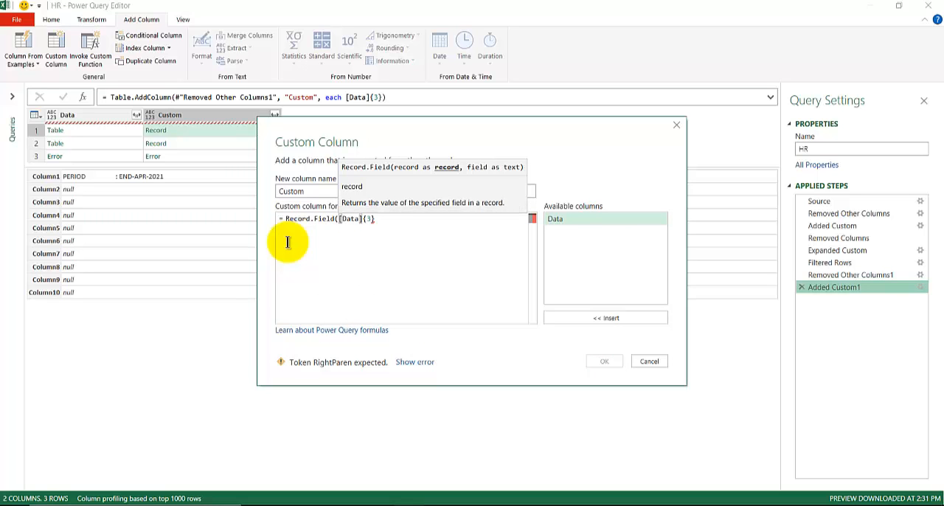
key("End")
type(",\"")
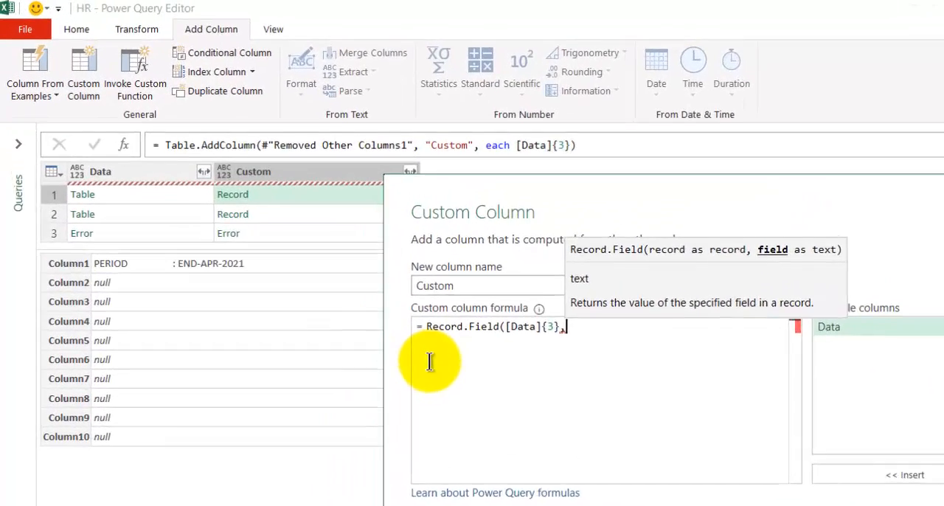
type("Col")
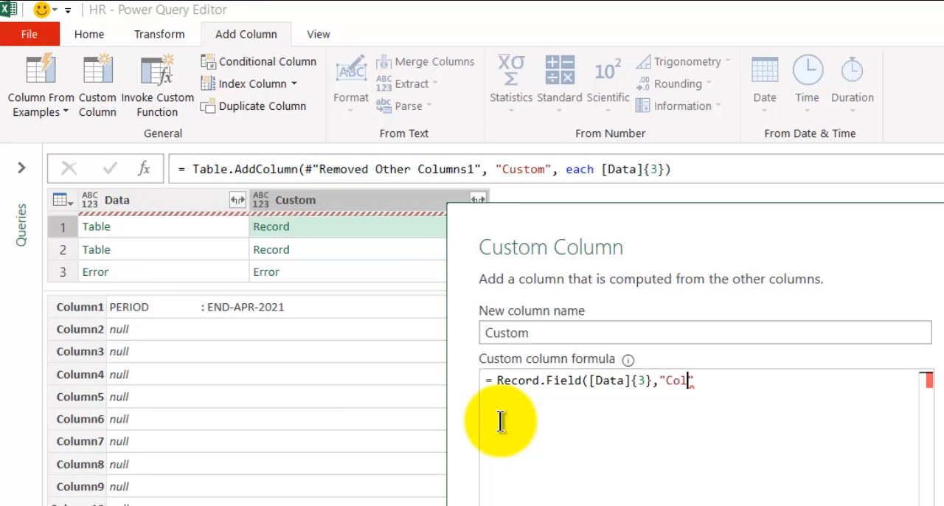
type("umn1")
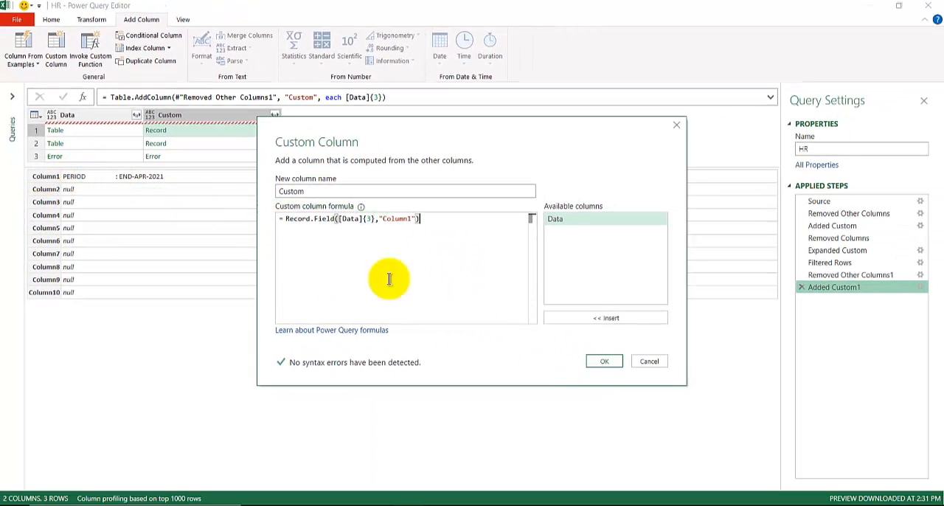
left_click(604, 360)
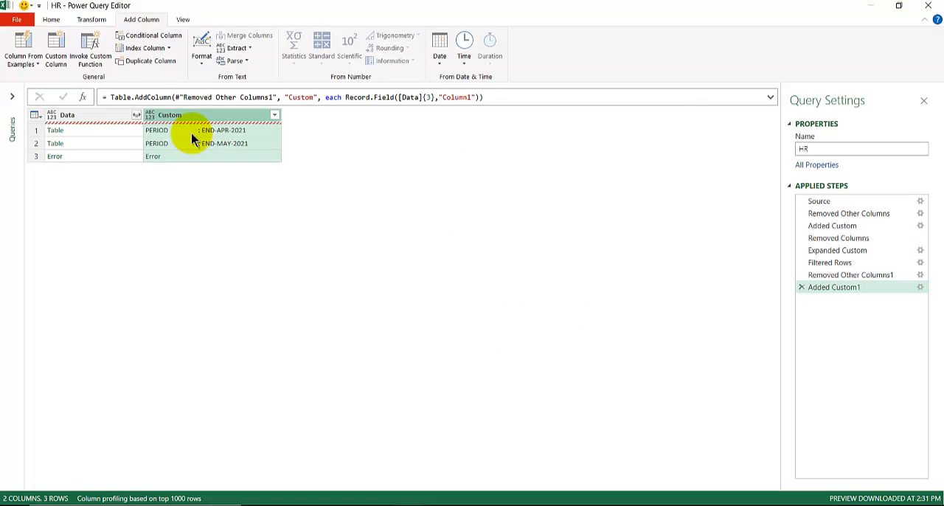
left_click(103, 132)
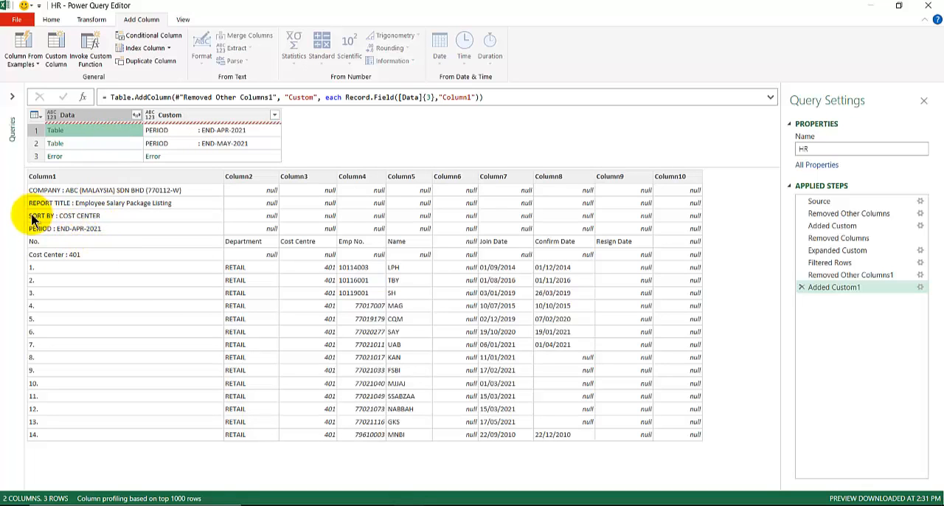
left_click(106, 145)
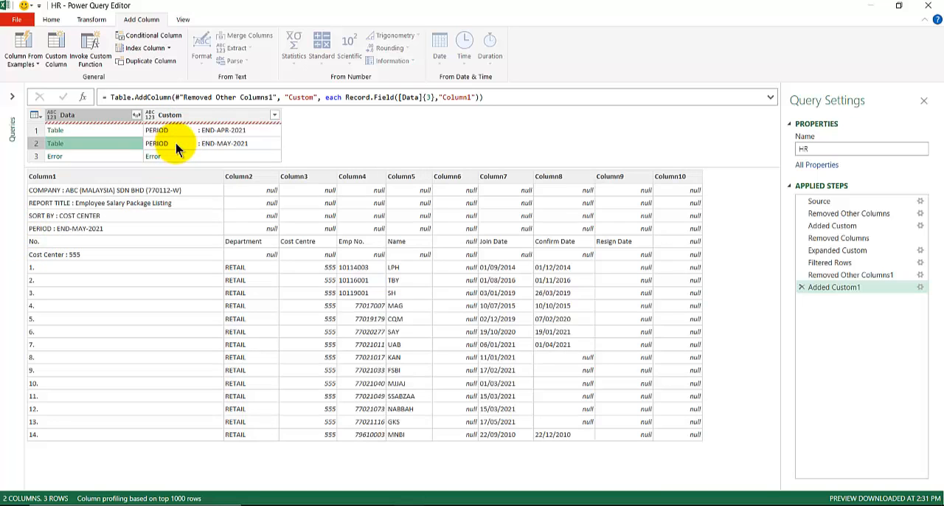
Replace the text PERIOD with an empty value in the Custom column
left_click(109, 129)
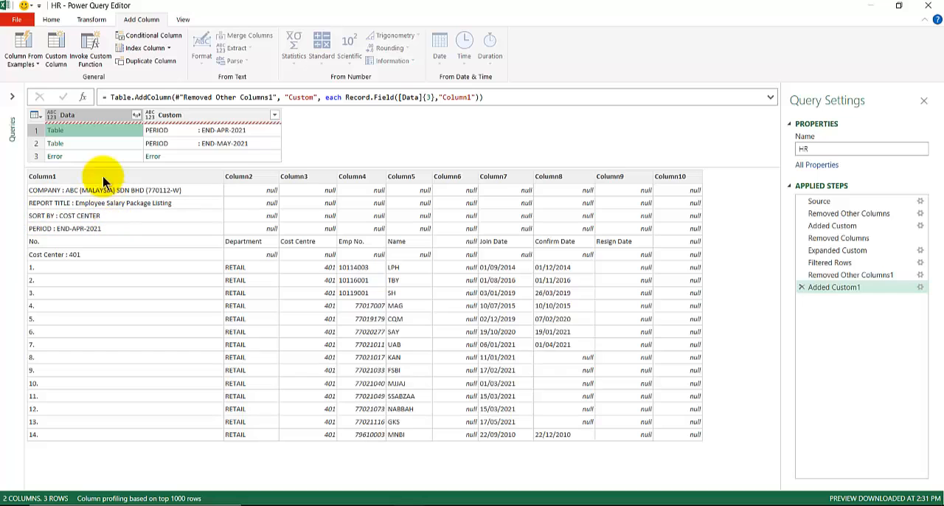
left_click(236, 118)
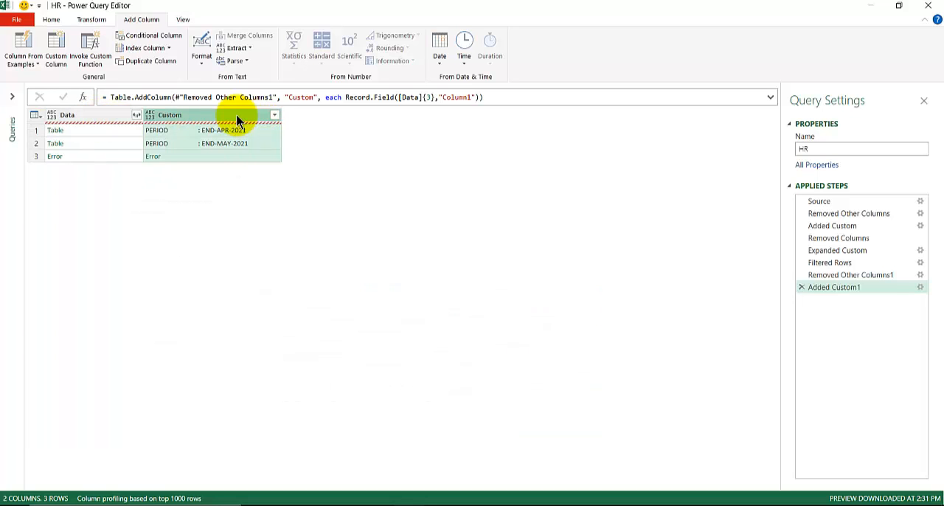
right_click(191, 120)
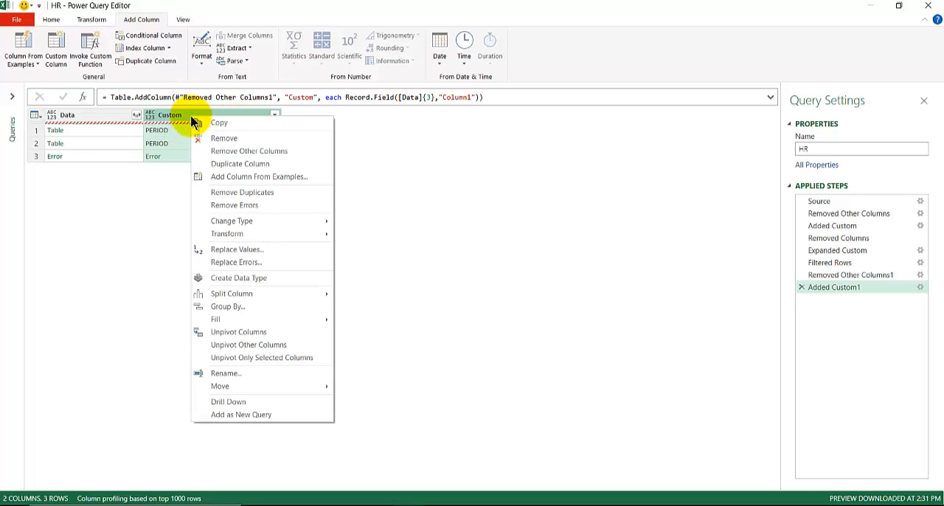
left_click(244, 250)
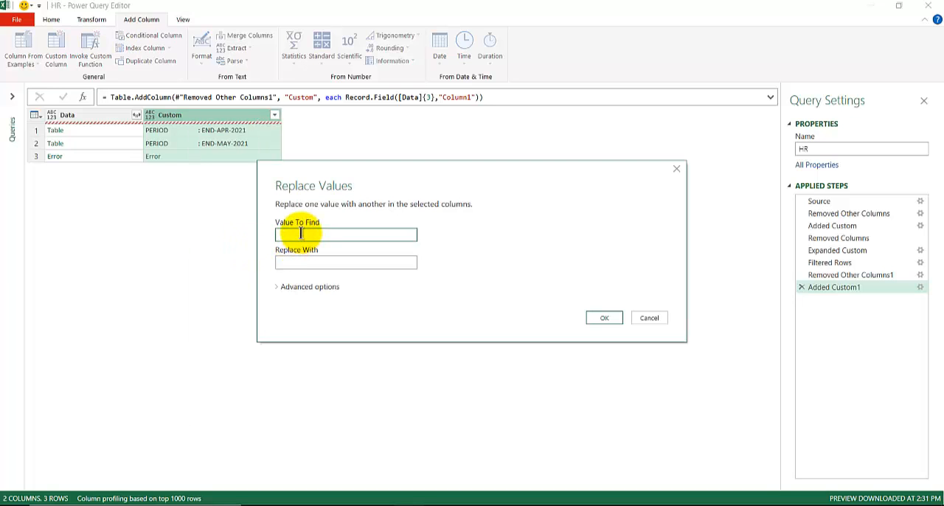
type("PERIOD")
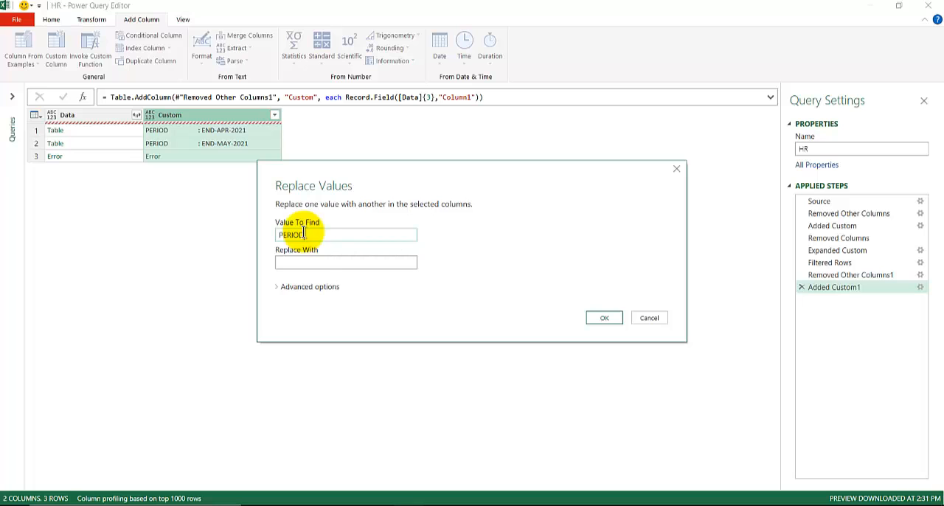
left_click(605, 318)
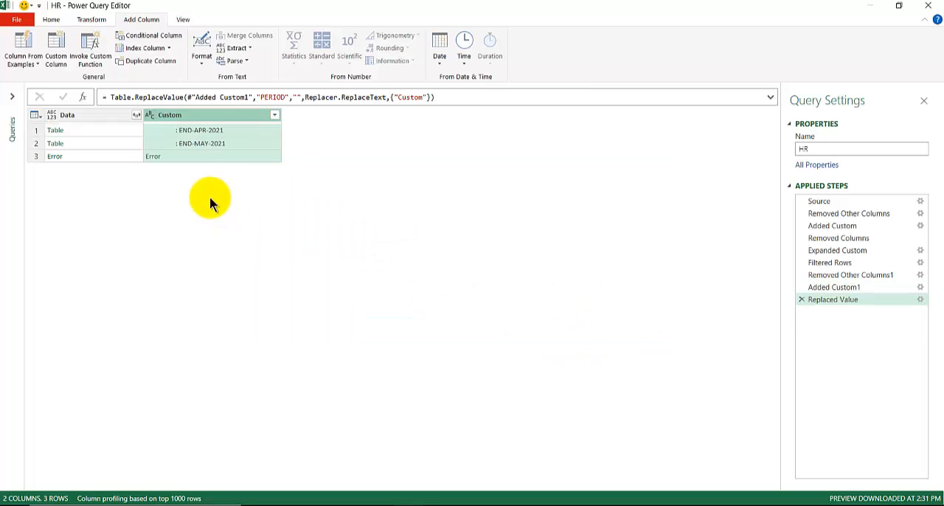
Replace ":" and "END-" with empty values in the Custom column, as two separate value replacements
right_click(189, 118)
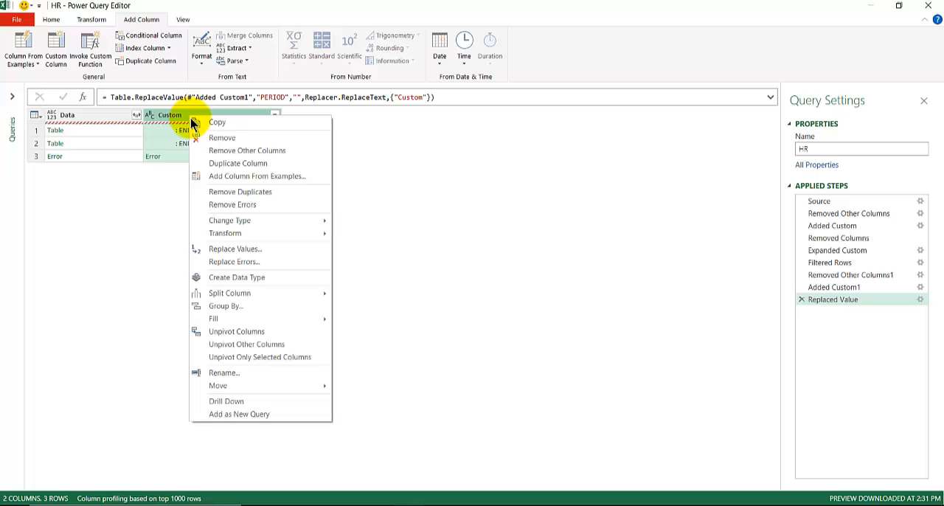
left_click(236, 250)
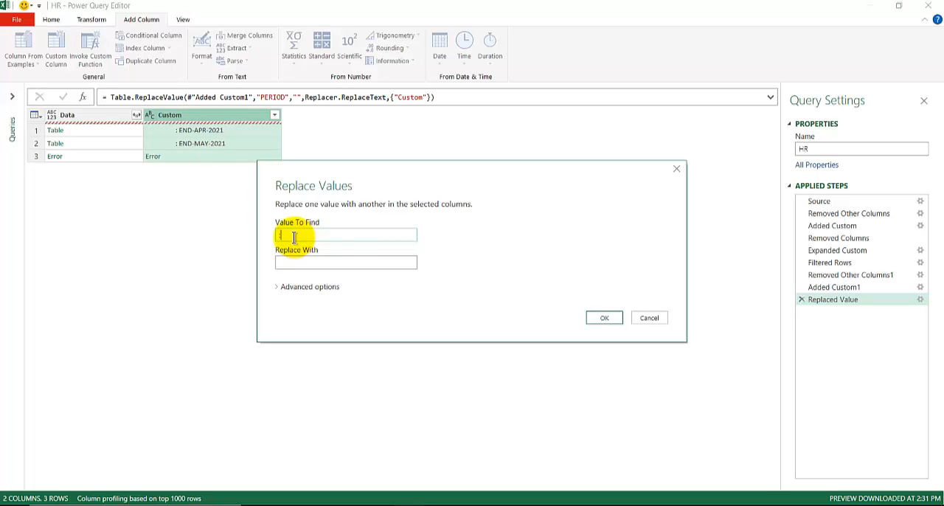
left_click(605, 317)
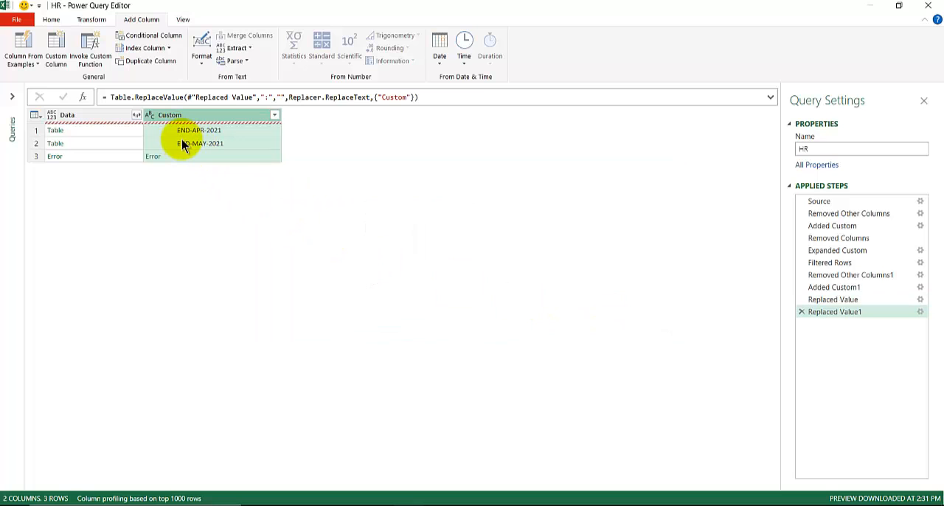
right_click(190, 117)
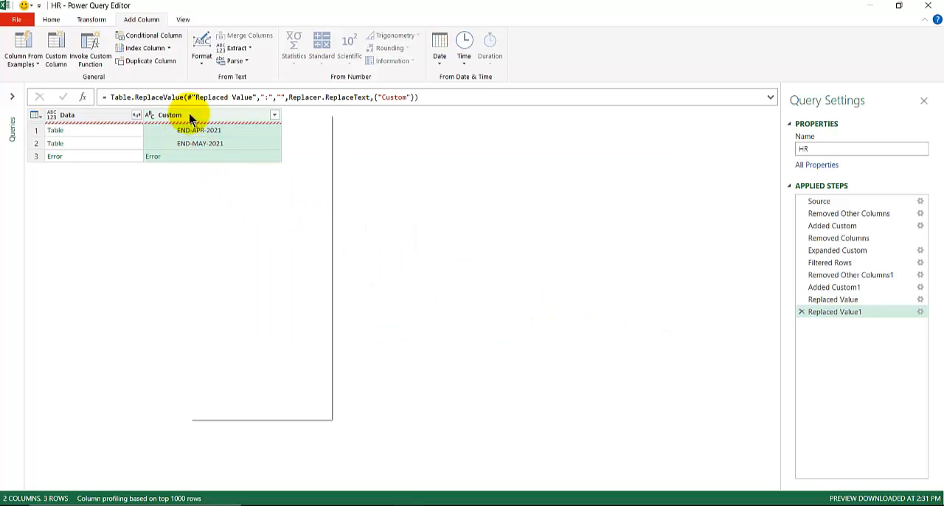
left_click(221, 248)
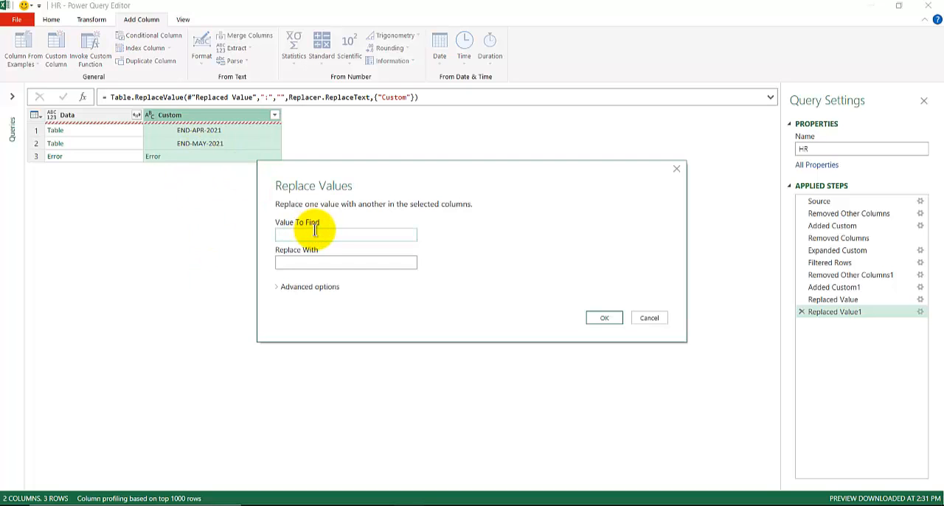
type("END-")
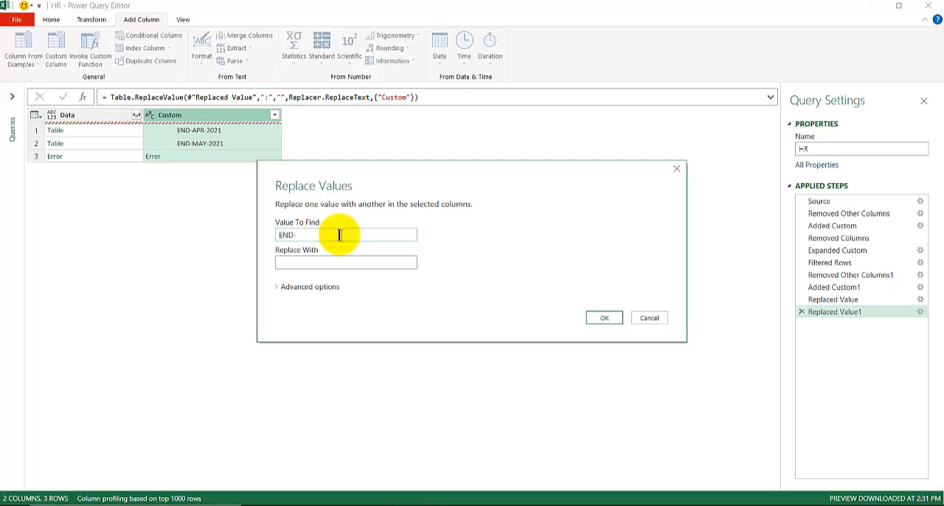
left_click(604, 317)
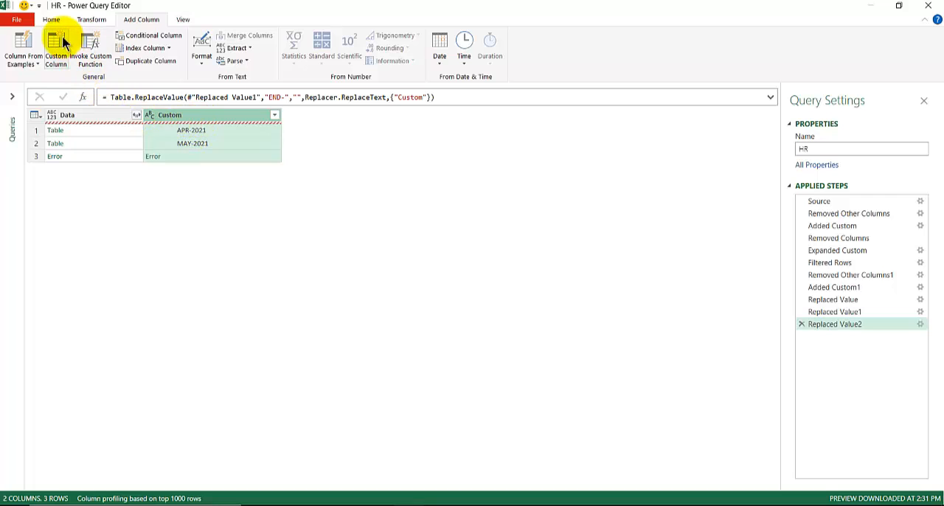
Split the Custom column by the custom delimiter "-" at each occurrence of the delimiter
left_click(23, 42)
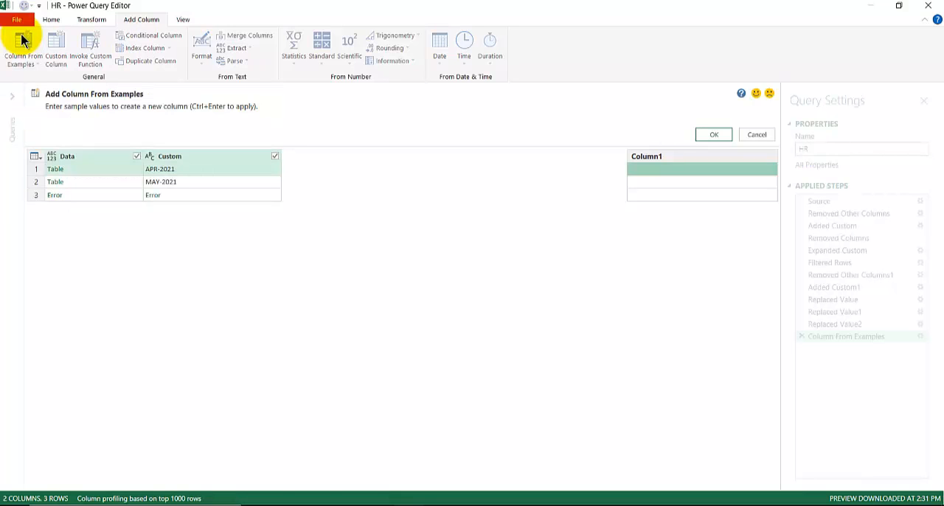
left_click(754, 135)
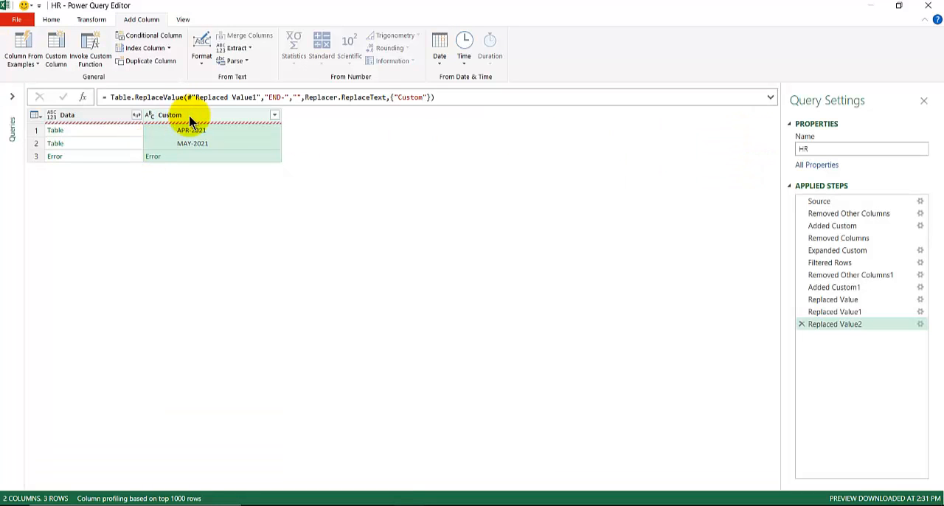
right_click(190, 121)
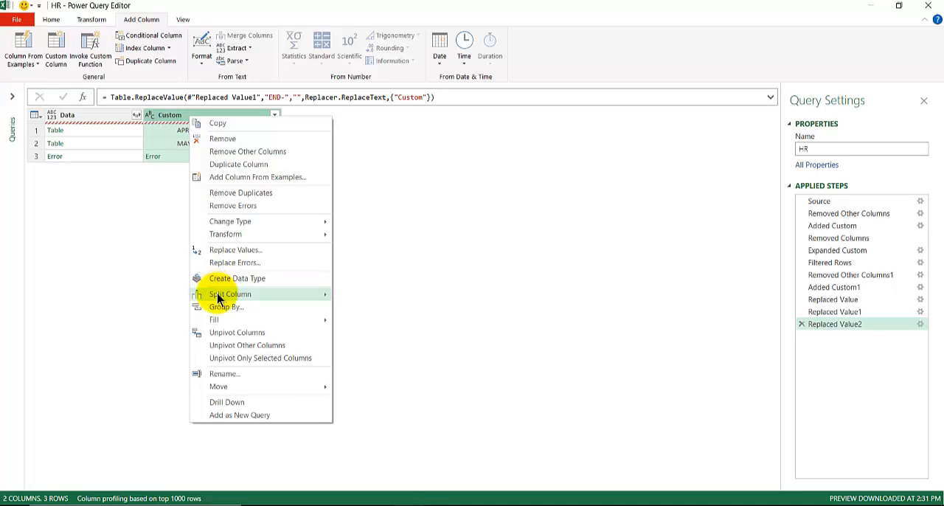
mouse_move(221, 294)
left_click(368, 295)
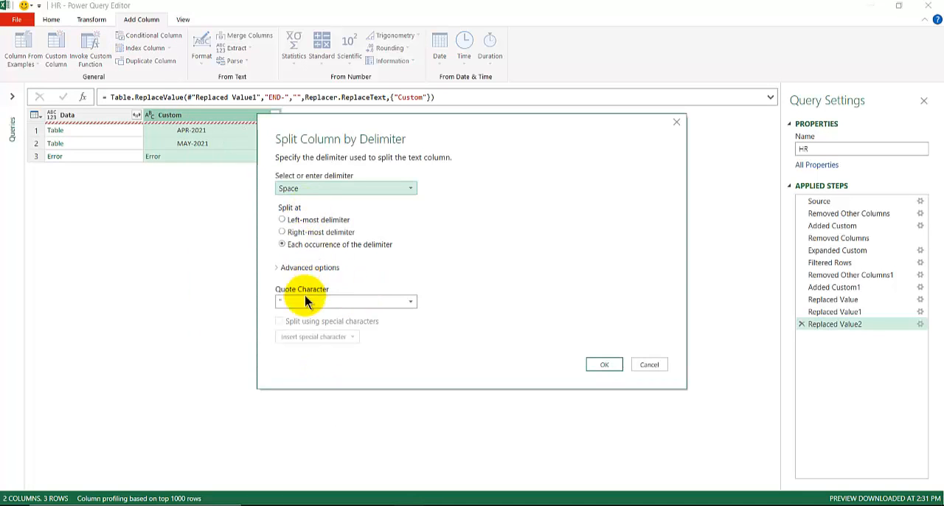
left_click(298, 190)
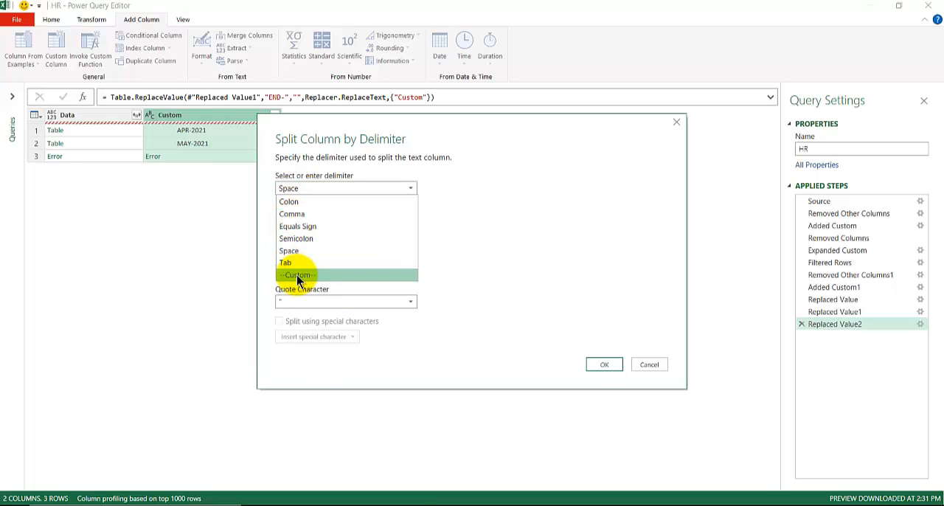
left_click(298, 276)
left_click(296, 205)
type("-")
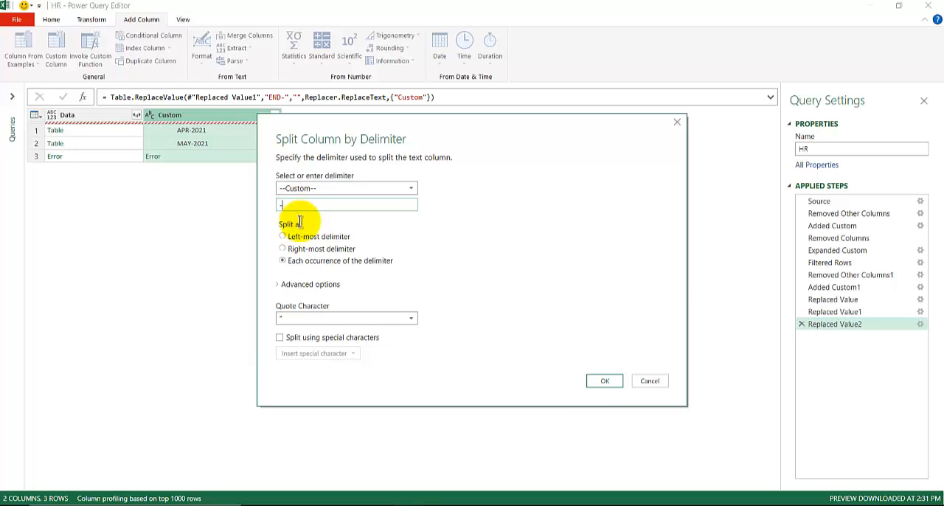
left_click(605, 380)
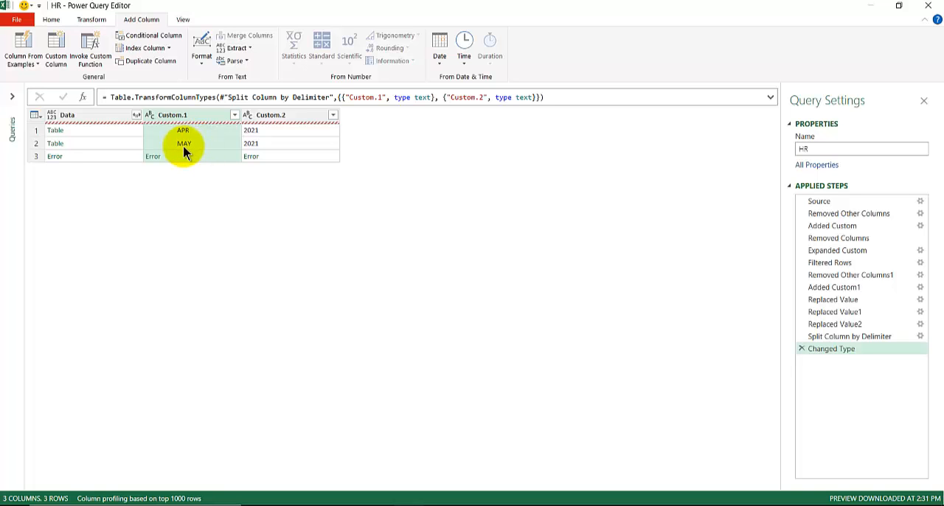
Review the Record.Field formula in the Added Custom1 step and compare it with the first row's table in the Data column
left_click(109, 132)
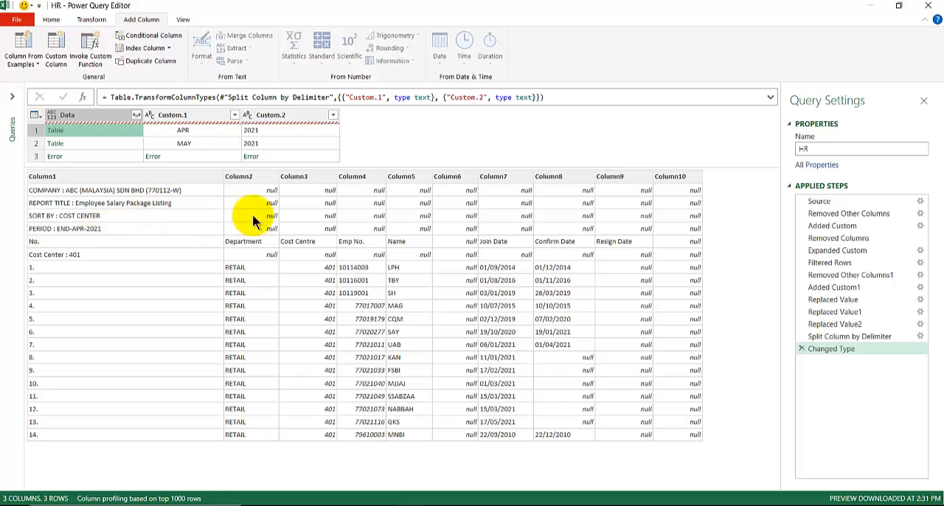
left_click_drag(826, 325, 832, 332)
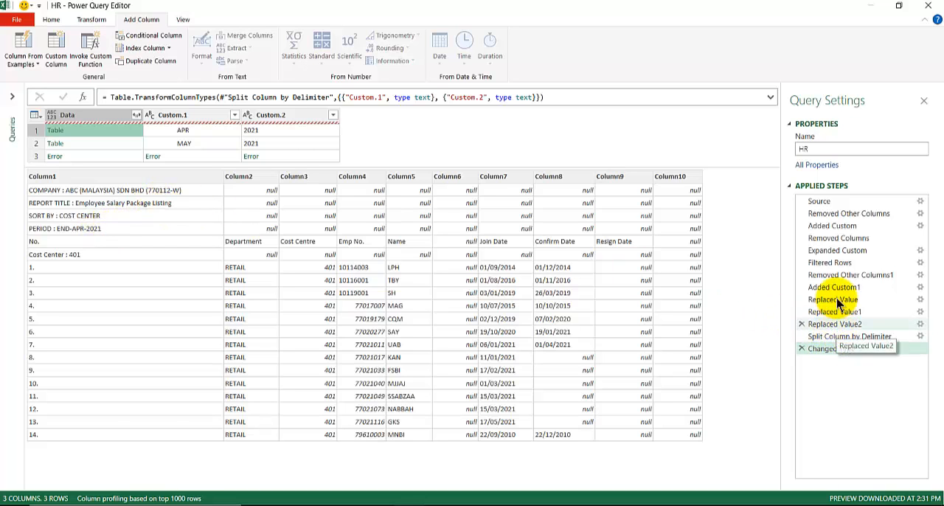
left_click(838, 291)
left_click(838, 290)
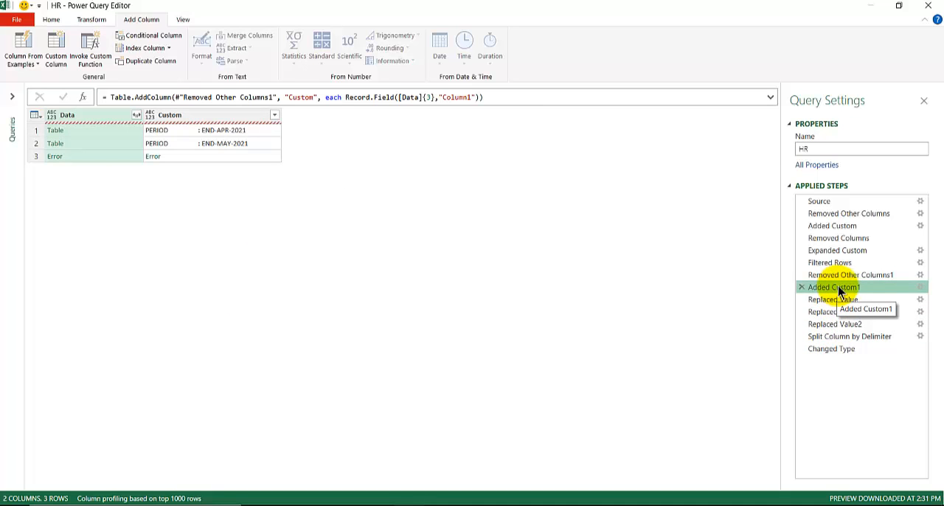
double_click(842, 290)
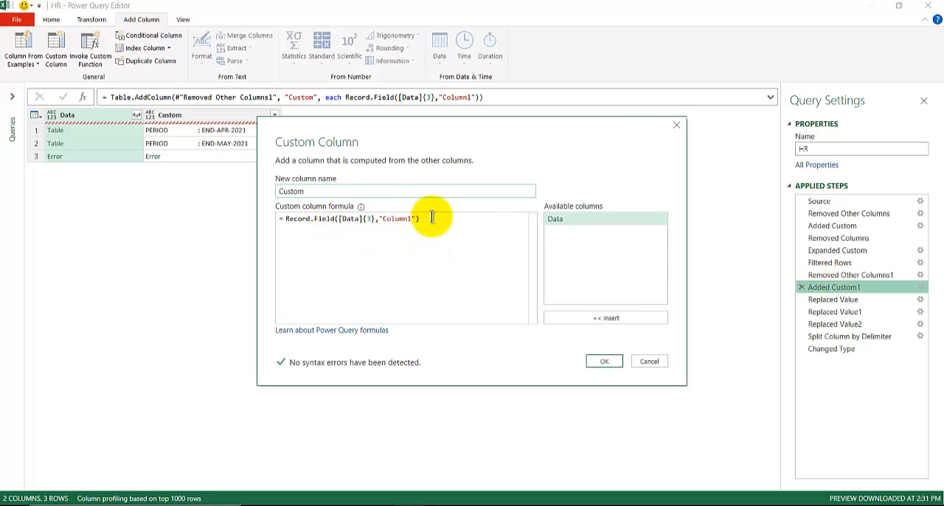
left_click(432, 218)
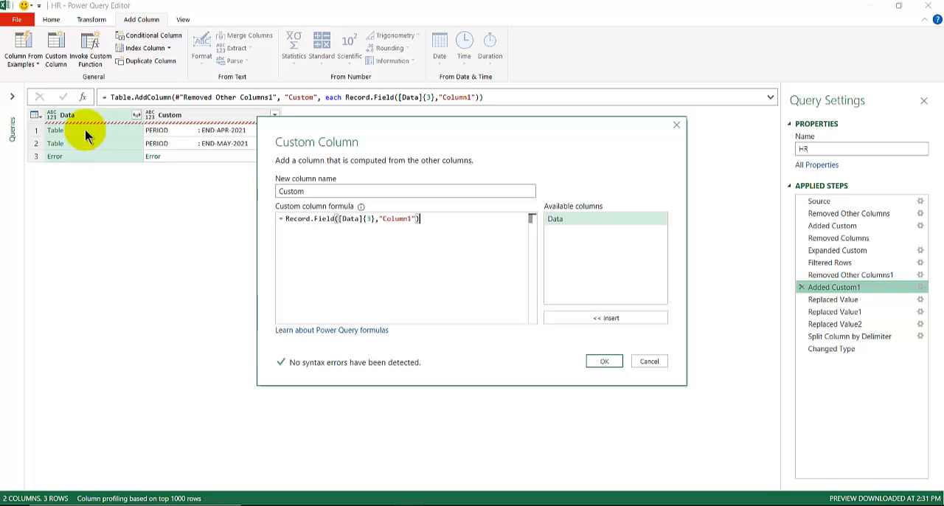
left_click(646, 361)
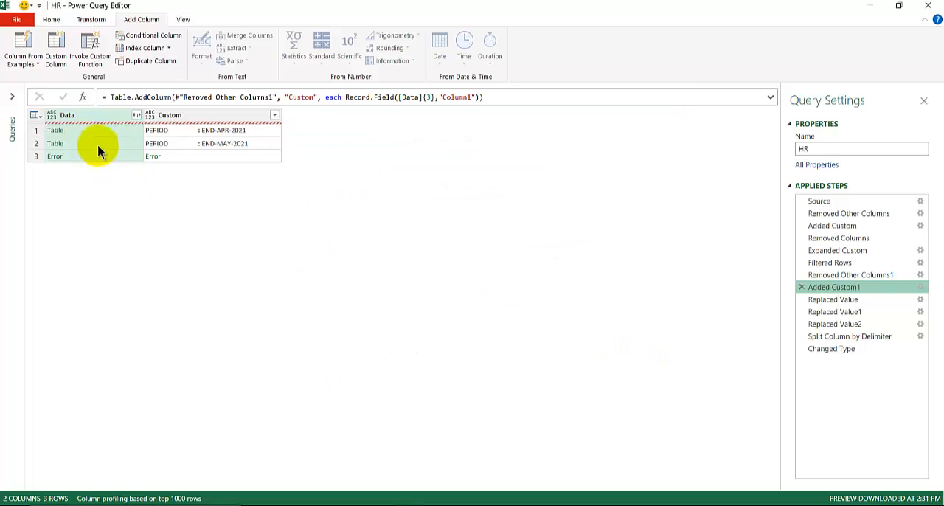
left_click(95, 132)
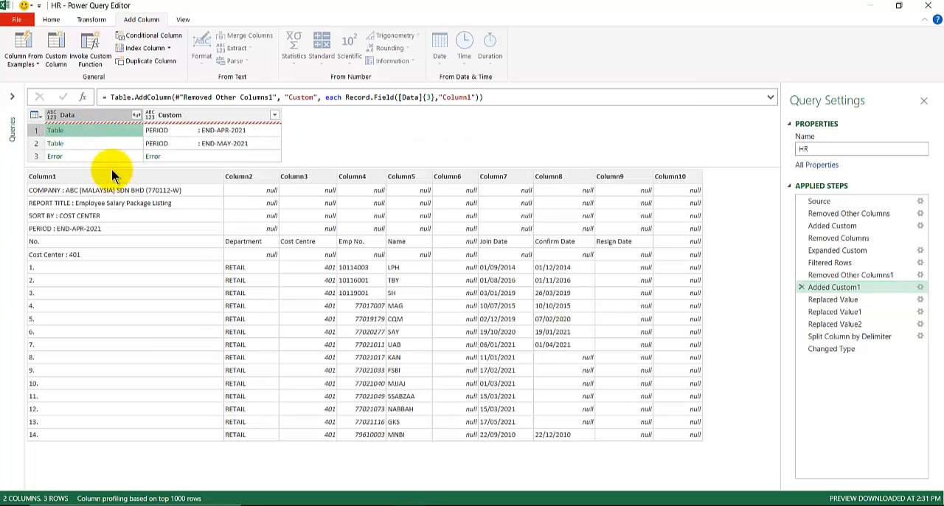